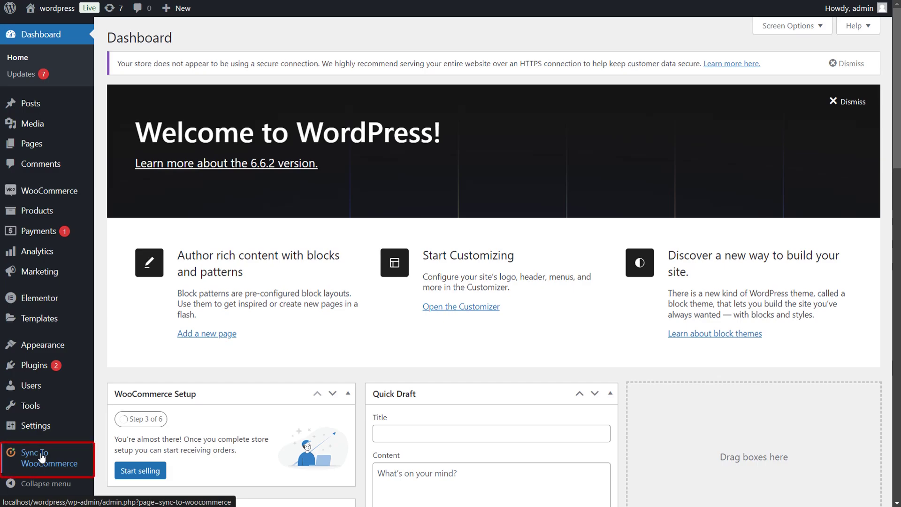
From Sync To WooCommerce, add an SSActivewear connection with United States as source country
left_click(42, 458)
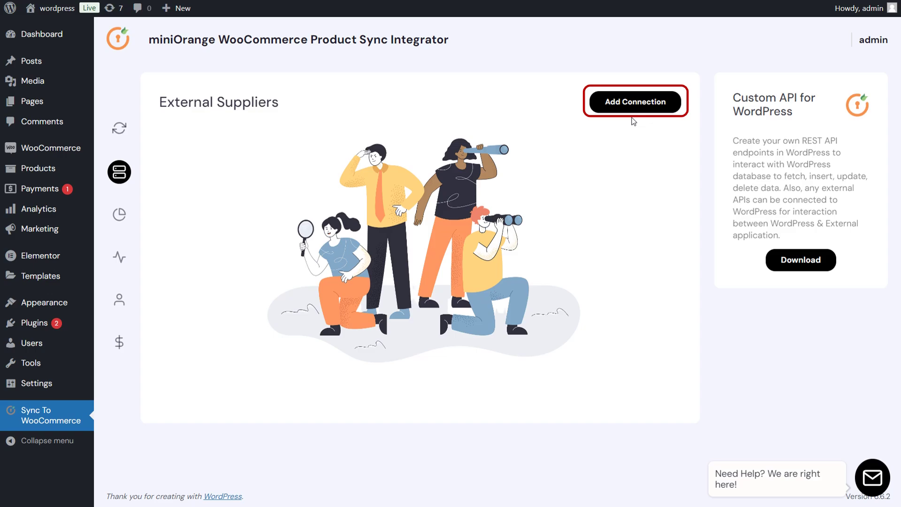
left_click(641, 109)
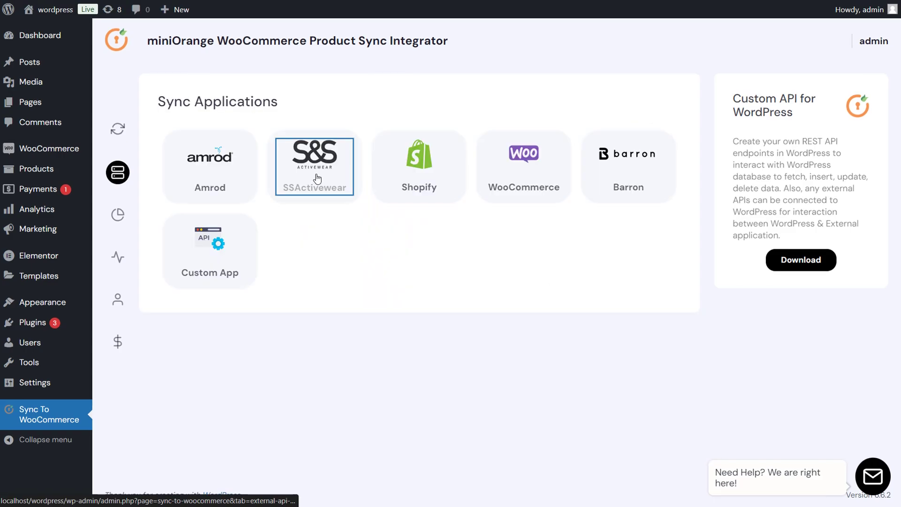
left_click(317, 179)
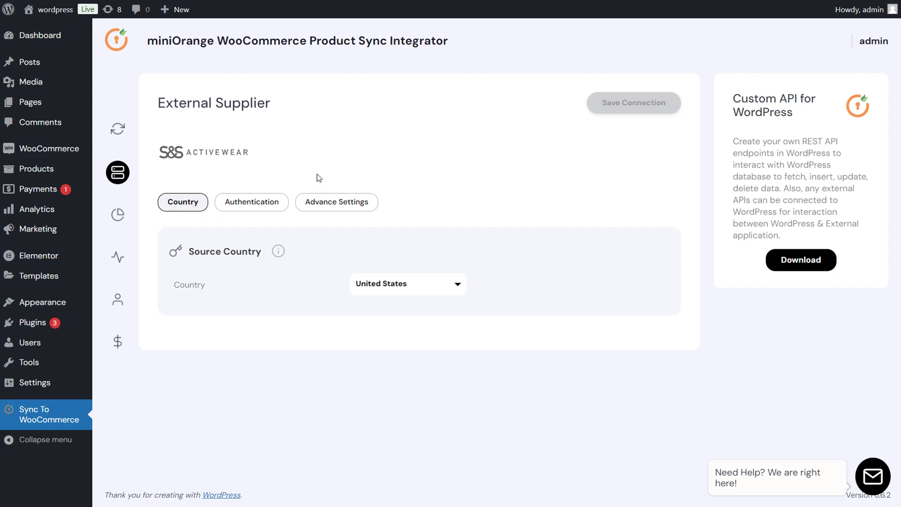
left_click(442, 294)
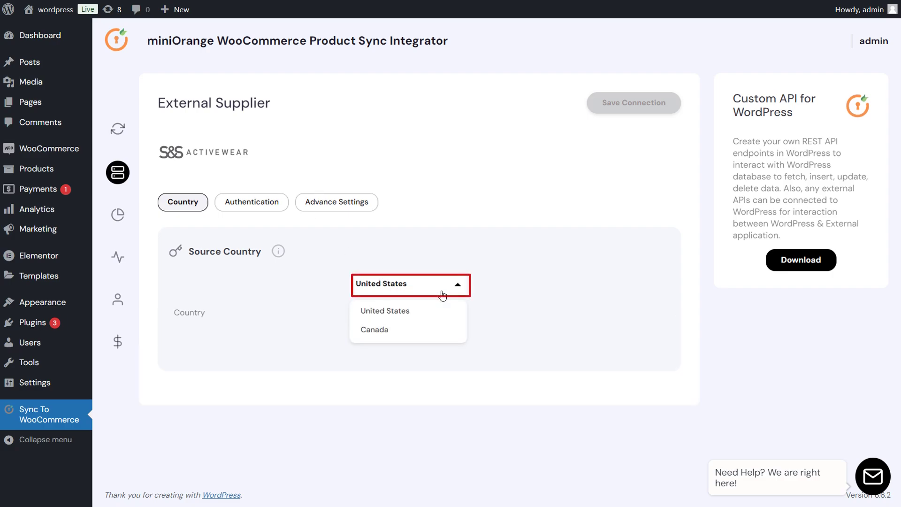
left_click(417, 312)
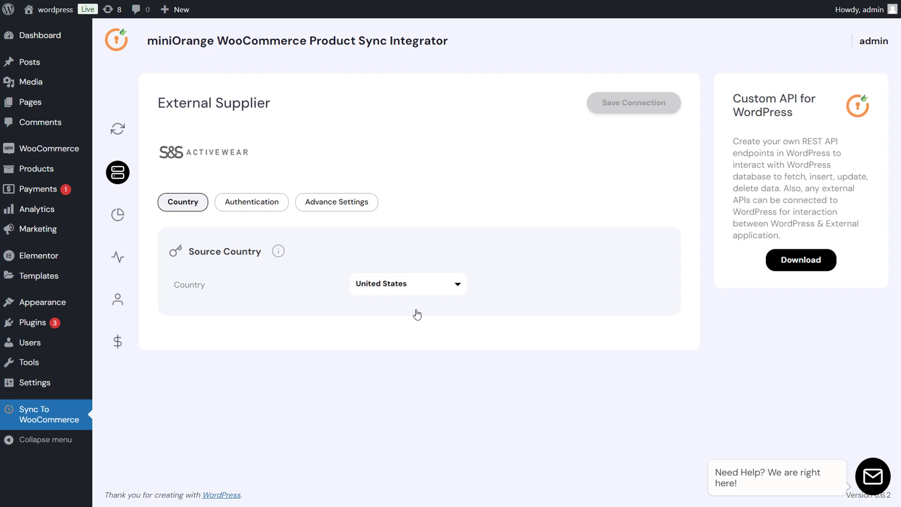
Enter the S&S Activewear account number and pasted API key, then verify them
left_click(266, 208)
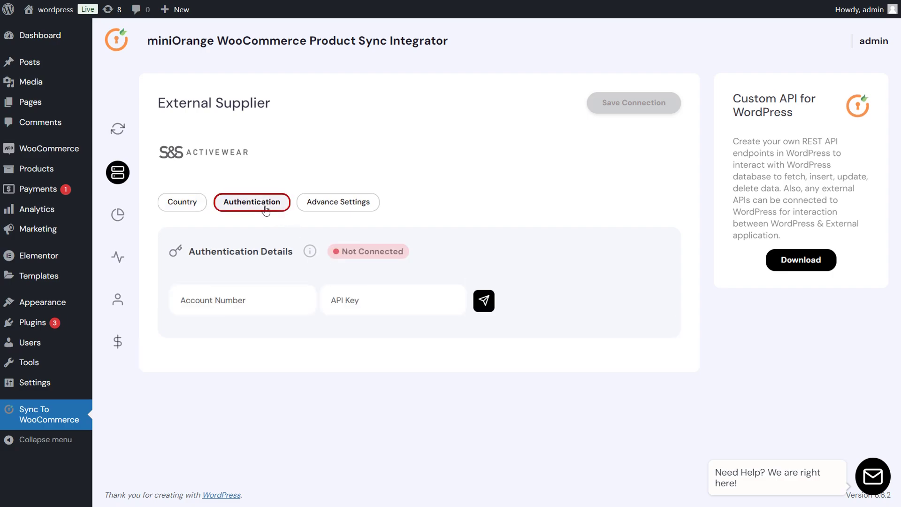
left_click(305, 294)
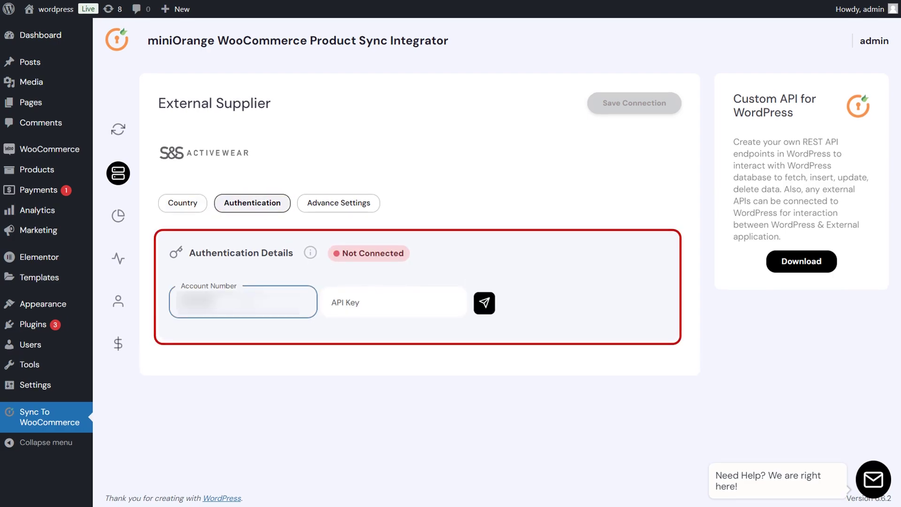
left_click(379, 309)
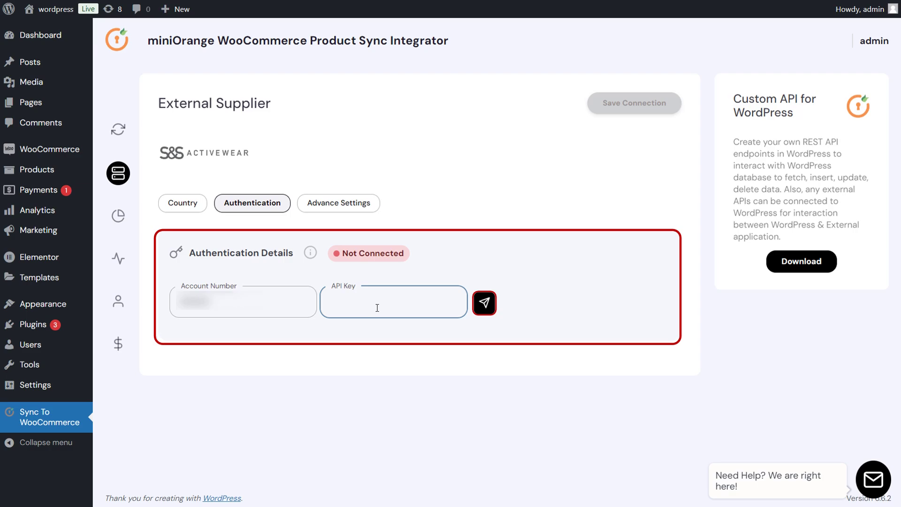
key("ctrl+v")
left_click(486, 305)
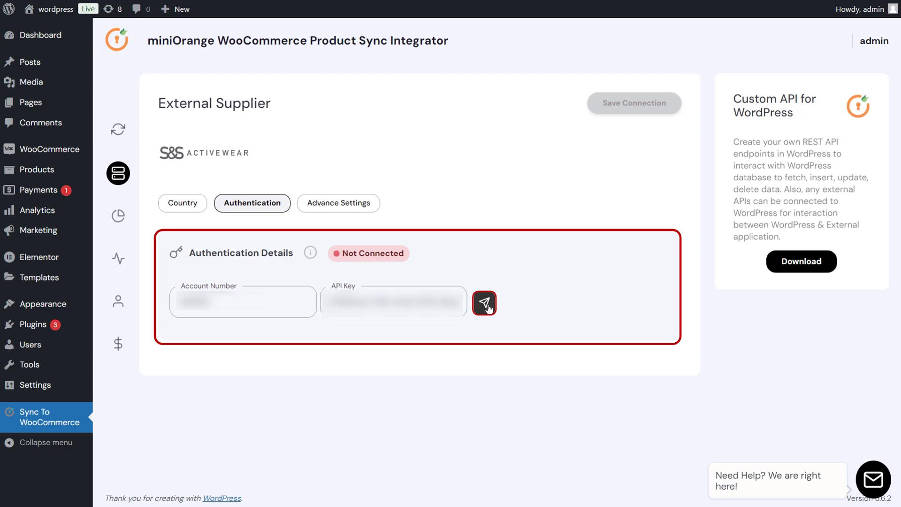
left_click(487, 308)
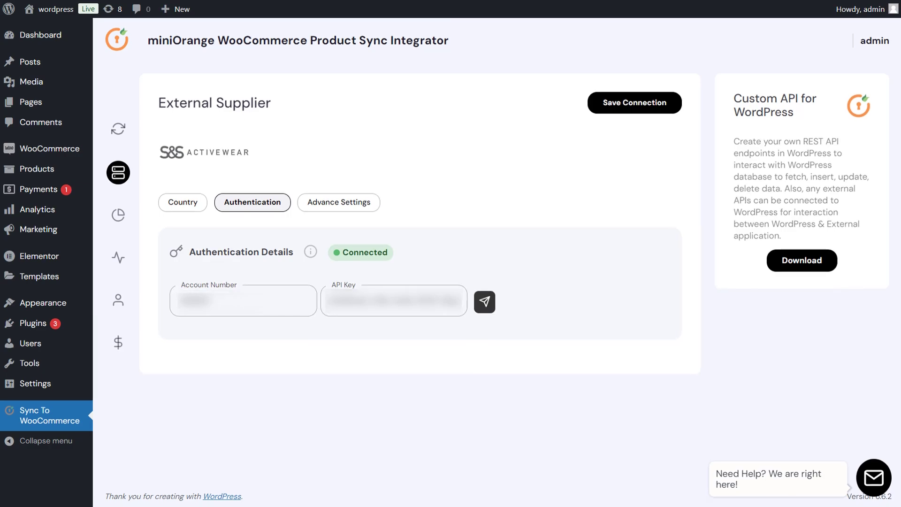
In Advance Settings, replace Headwear with T-Shirts - Long Sleeve and save the connection
left_click(330, 208)
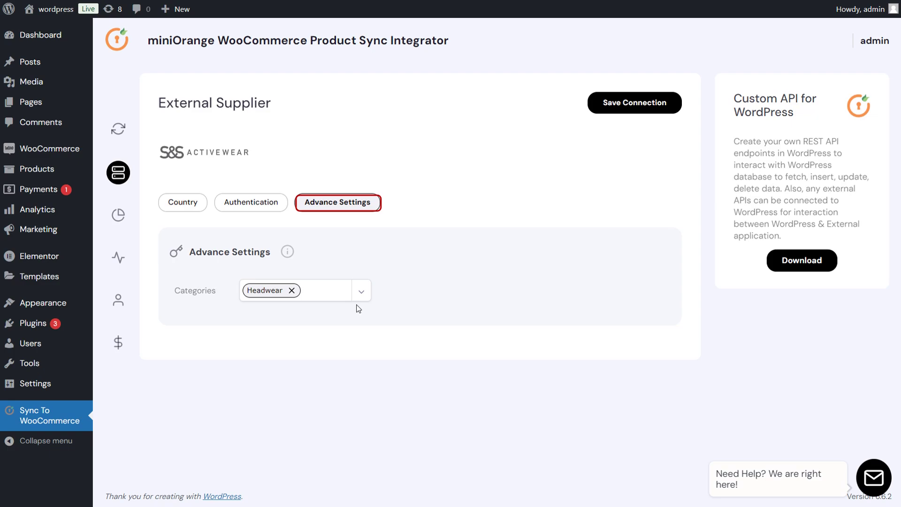
left_click(367, 296)
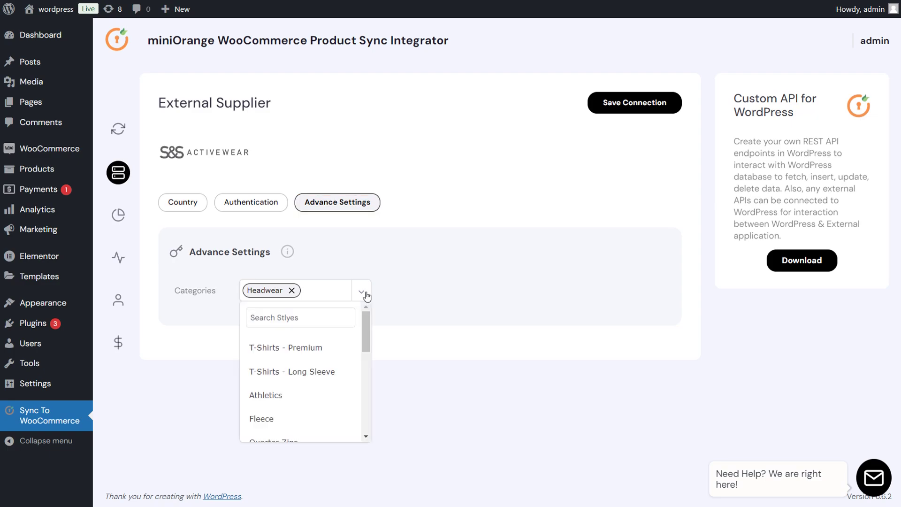
left_click(292, 290)
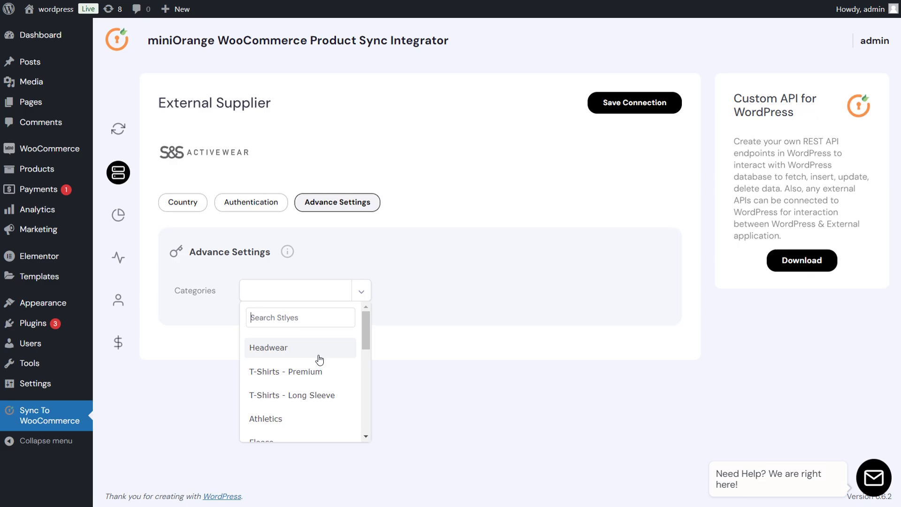
left_click(305, 397)
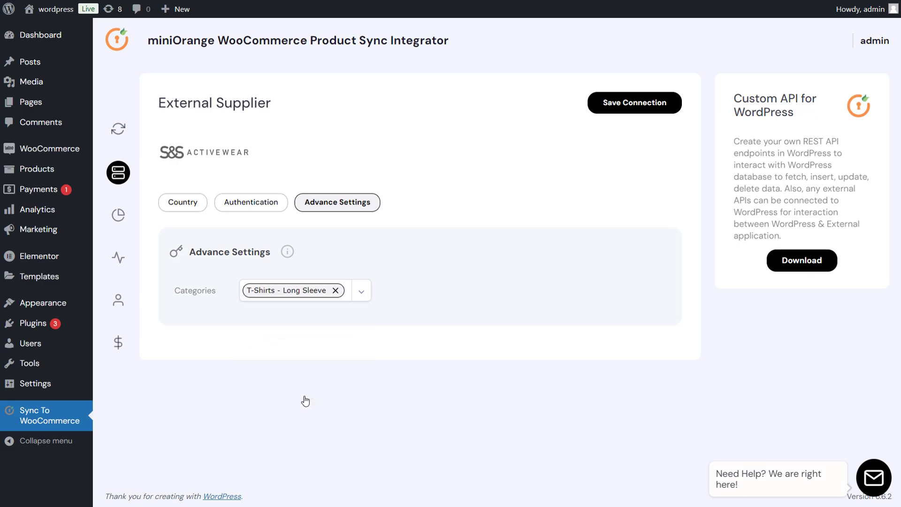
left_click(626, 107)
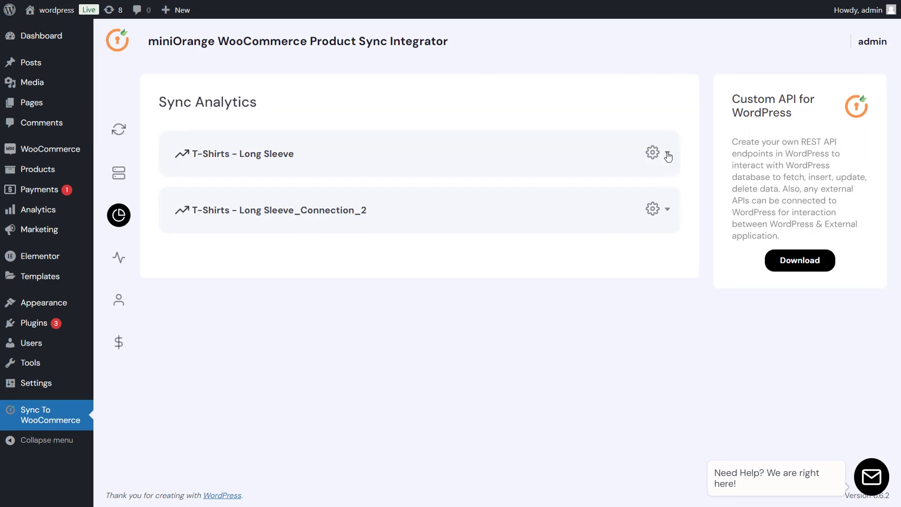
Play the T-Shirts - Long Sleeve sync from its gear menu and expand its sync stats
left_click(666, 154)
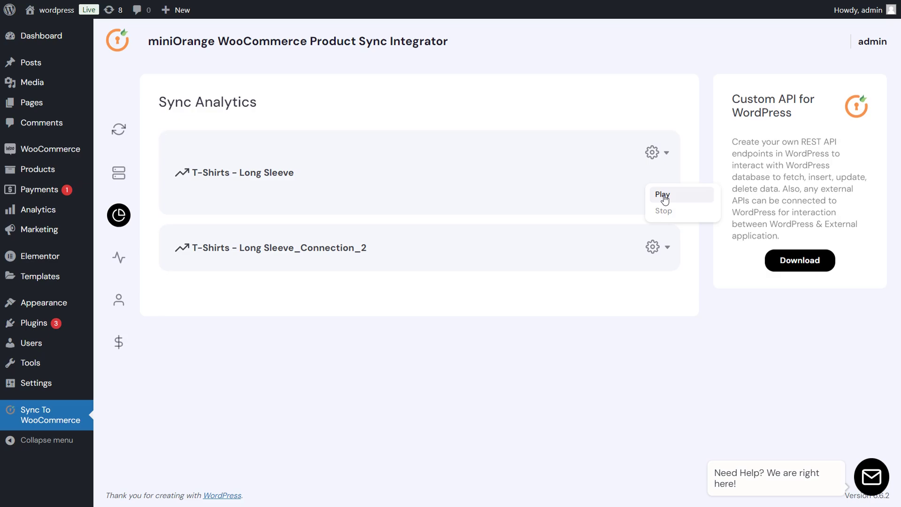
left_click(662, 195)
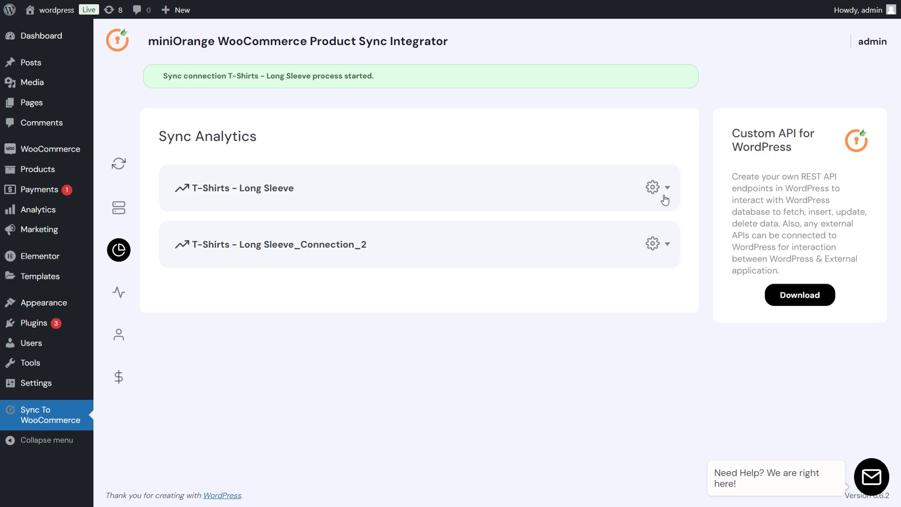
left_click(603, 180)
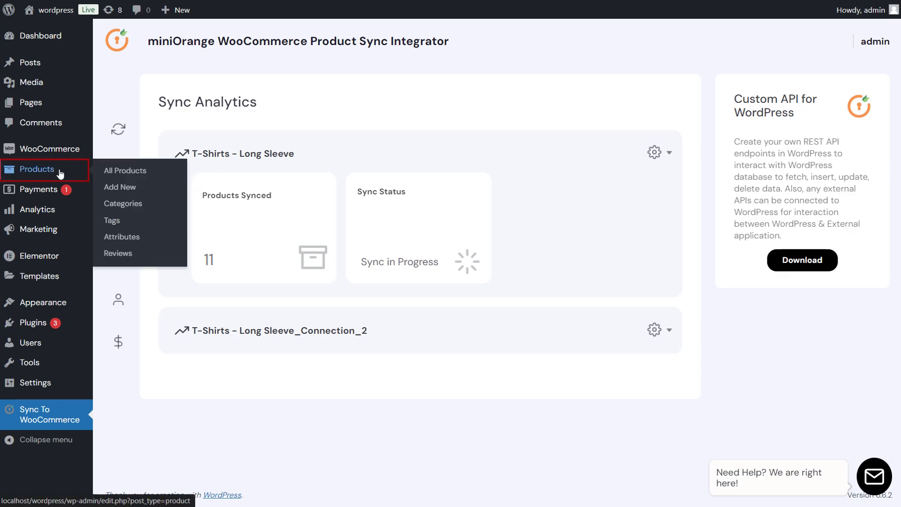
left_click(37, 169)
mouse_move(344, 221)
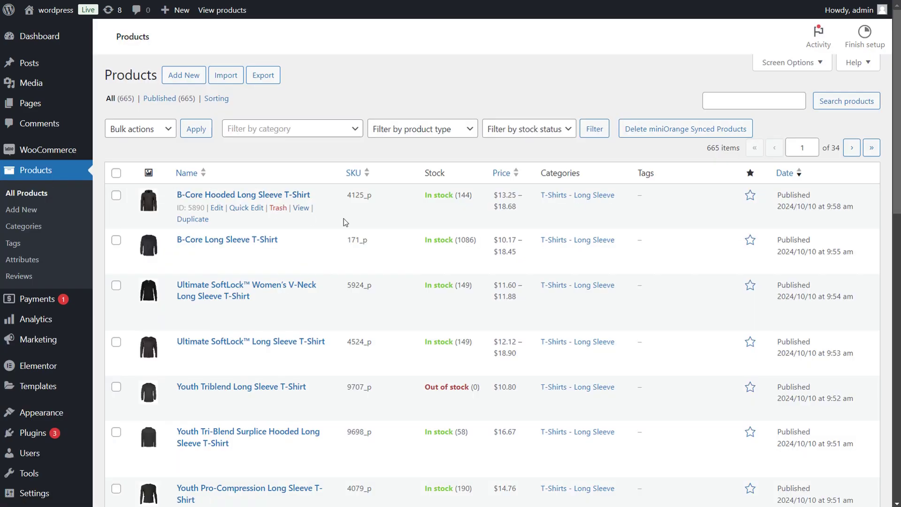
scroll(343, 223, "down", 5)
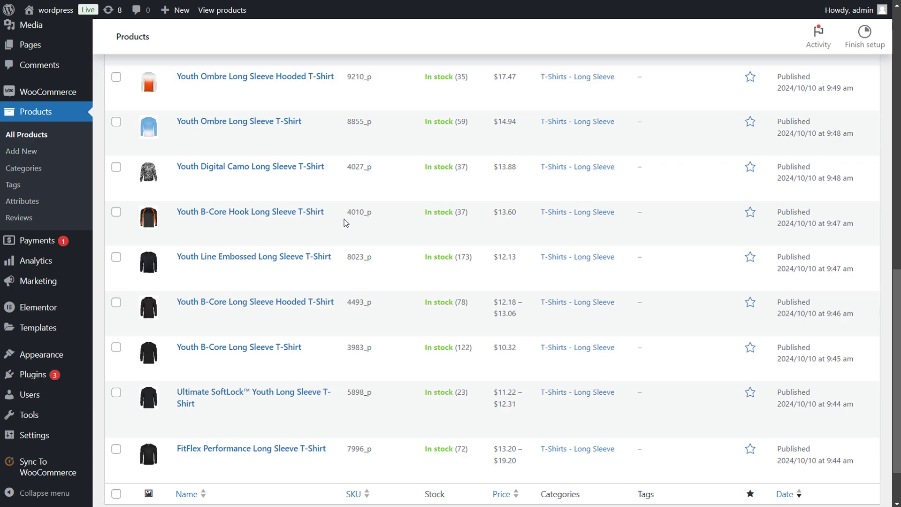
scroll(343, 223, "up", 5)
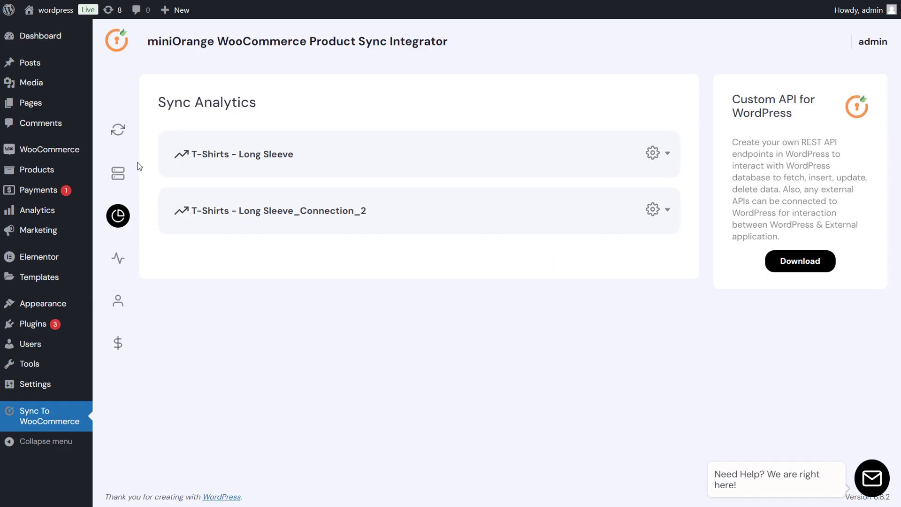
Open the first T-Shirts - Long Sleeve connection for editing from the sync settings page
left_click(126, 138)
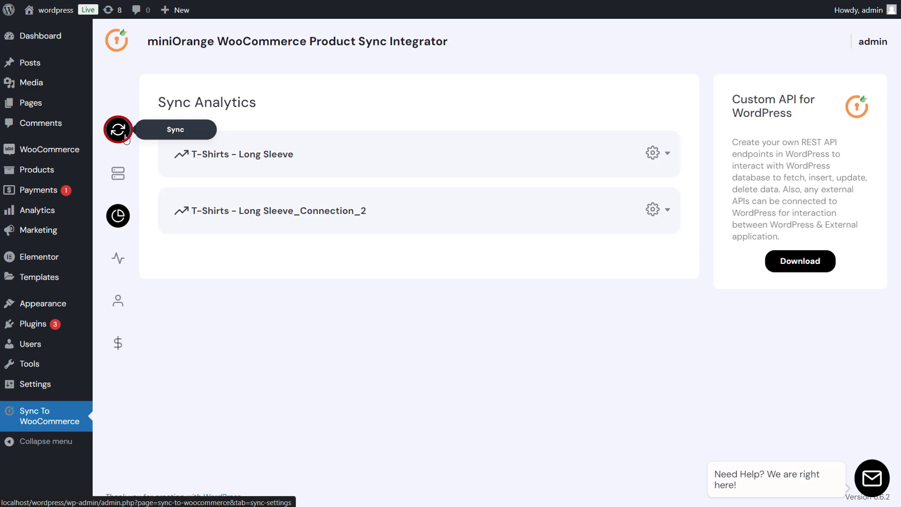
left_click(661, 161)
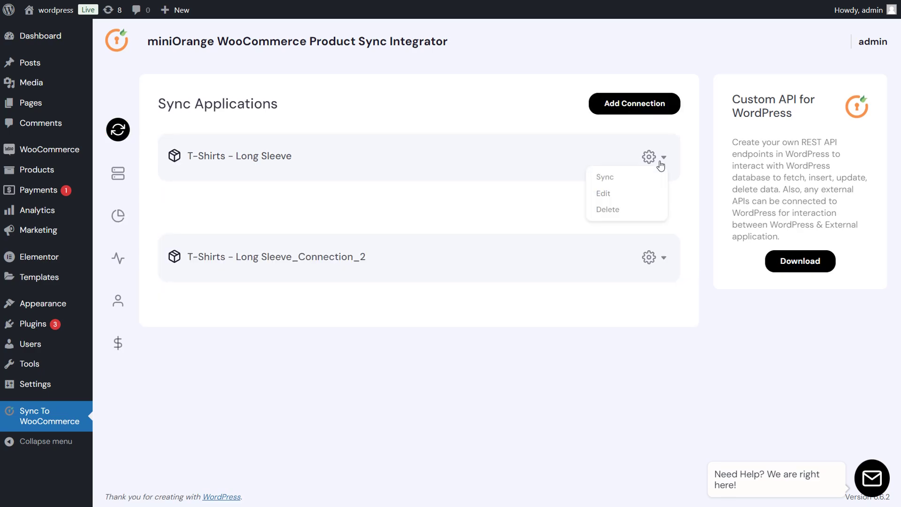
left_click(605, 194)
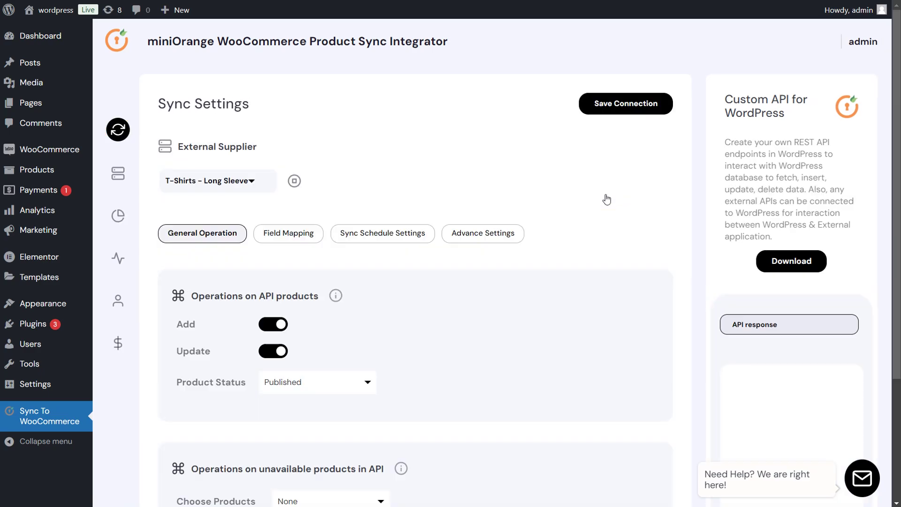
Review Sync Schedule Settings: the scheduled-sync toggle, first-run date picker and frequency options
left_click(411, 236)
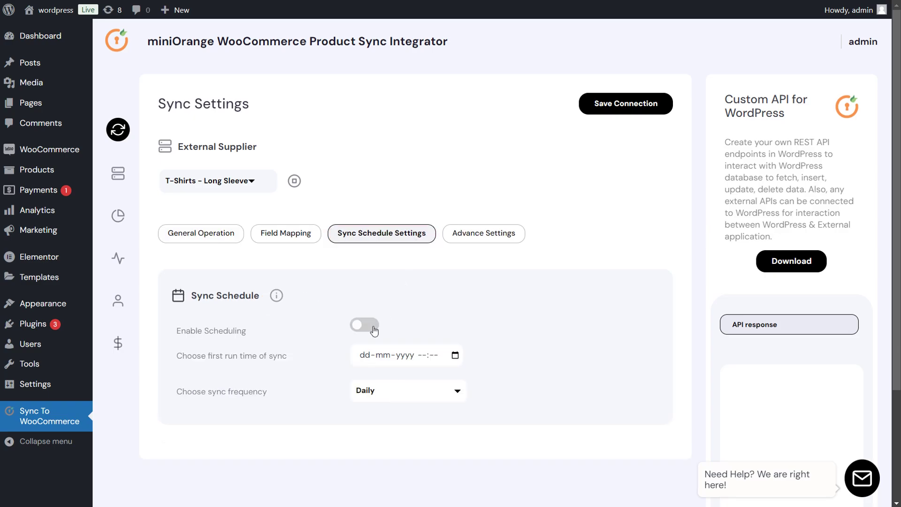
left_click(372, 329)
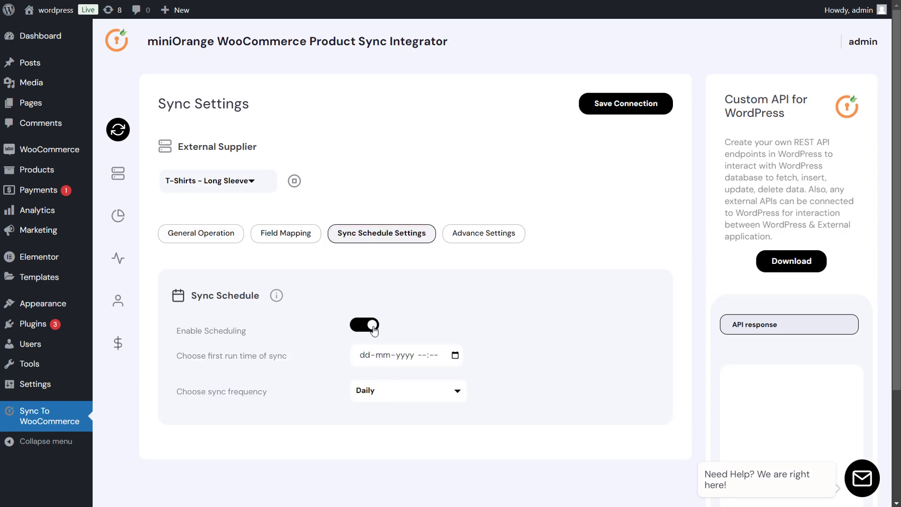
left_click(455, 356)
left_click(453, 395)
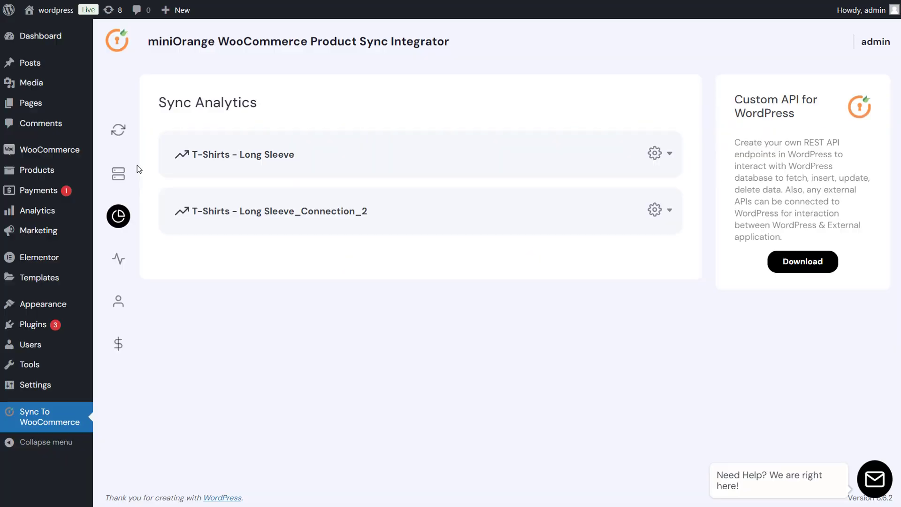
Open Field Mapping for the first T-Shirts - Long Sleeve connection
left_click(124, 137)
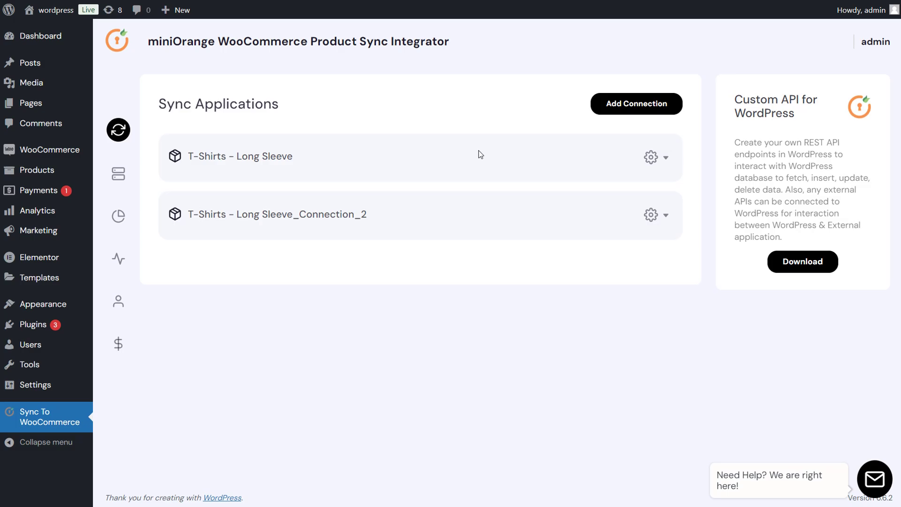
left_click(666, 159)
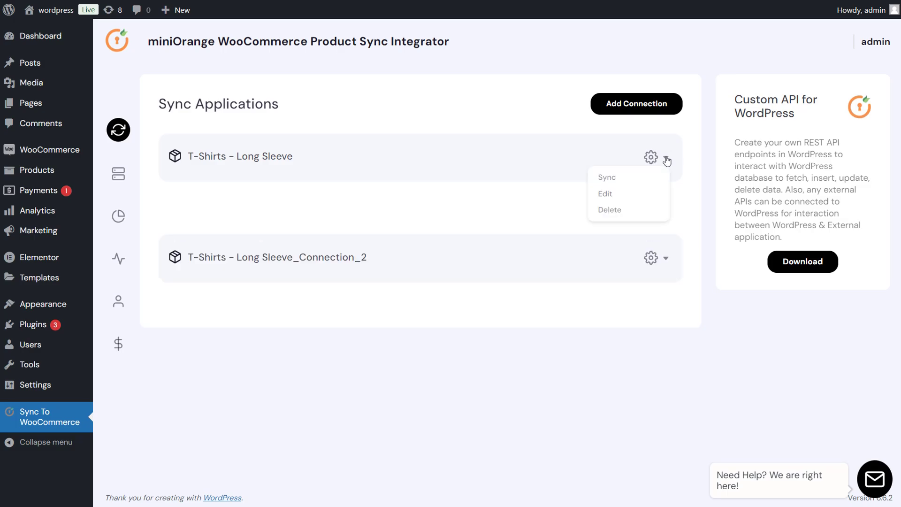
left_click(626, 195)
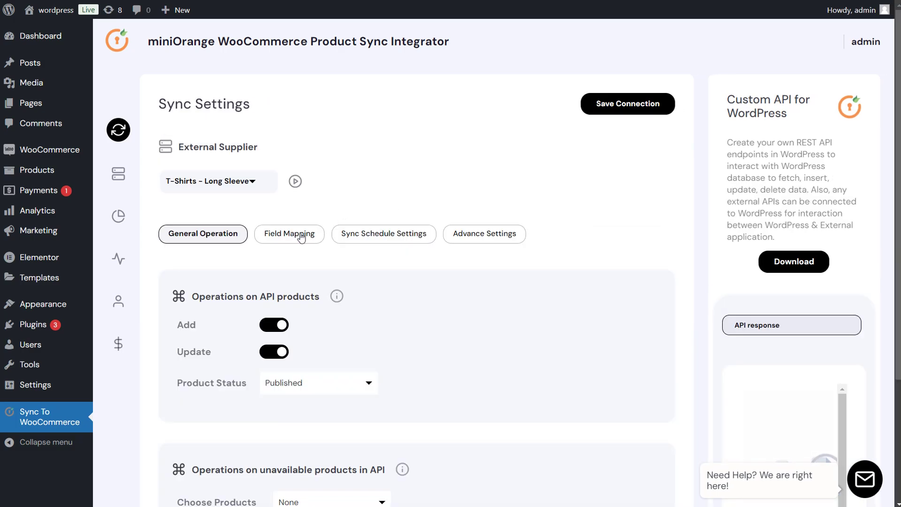
left_click(302, 237)
scroll(365, 286, "down", 4)
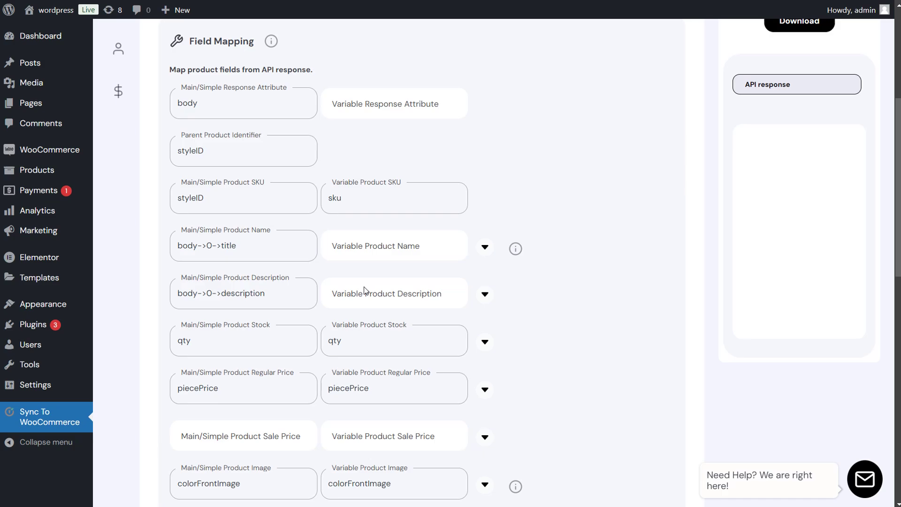
scroll(364, 289, "down", 2)
scroll(446, 261, "down", 2)
Inspect the Regular Price margin options, including the Operator choices and Margin Amount
left_click(485, 168)
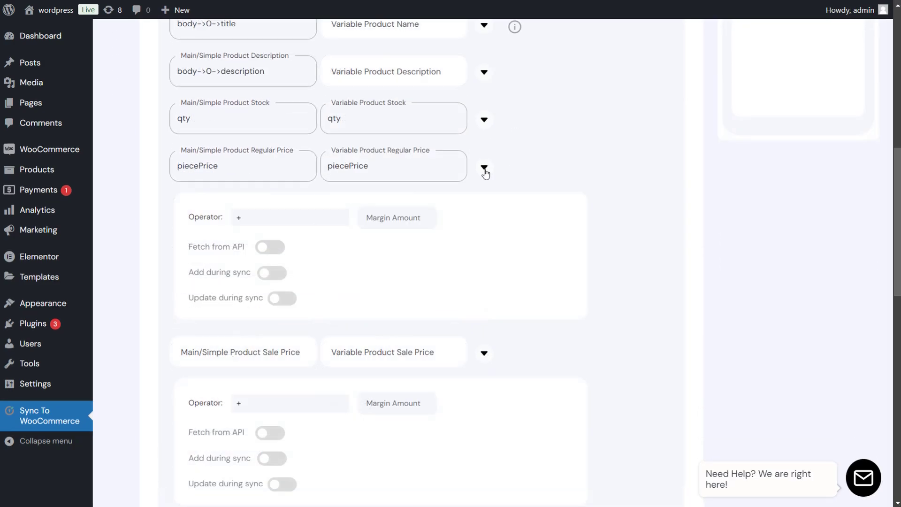
left_click(307, 222)
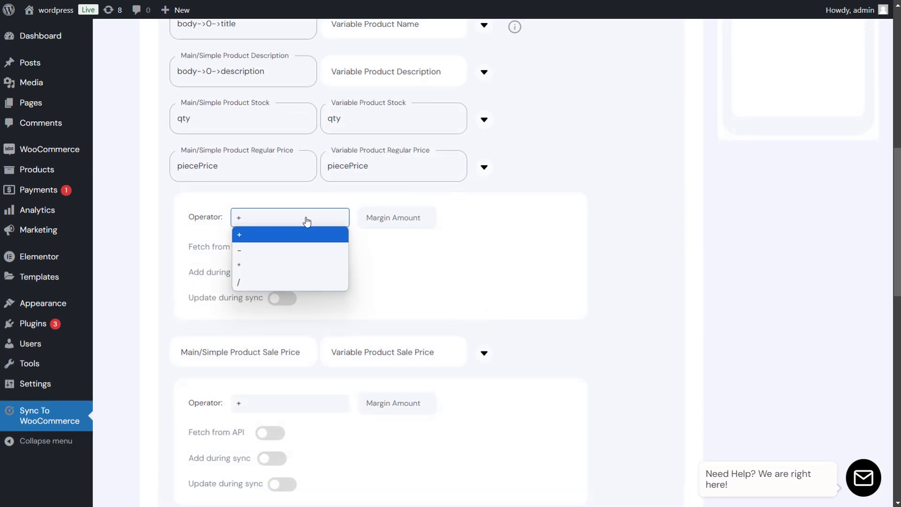
left_click(390, 221)
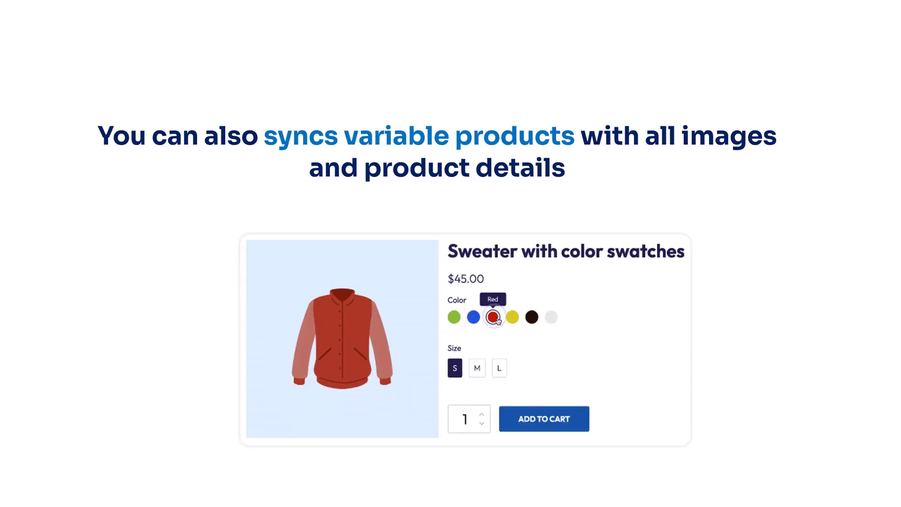
left_click(474, 318)
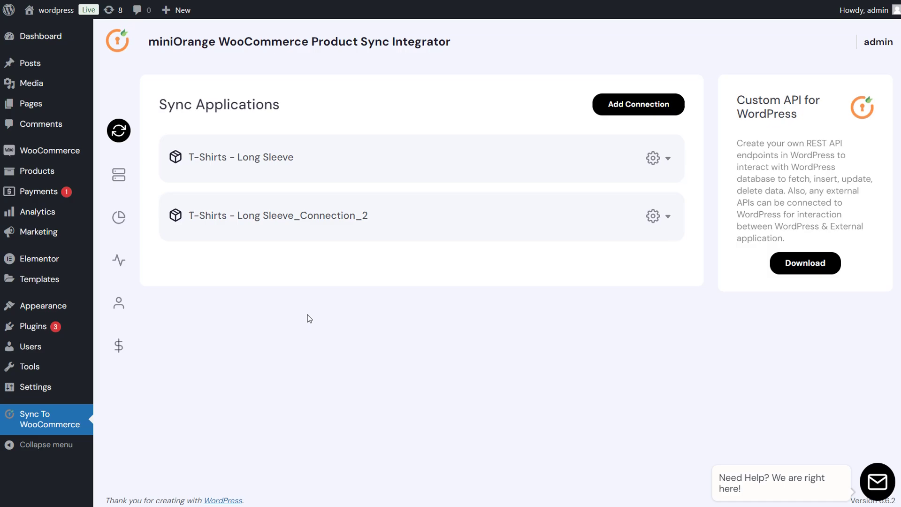
Edit Performance® Tech Long Sleeve T-Shirt from Products and view its five variations
left_click(45, 172)
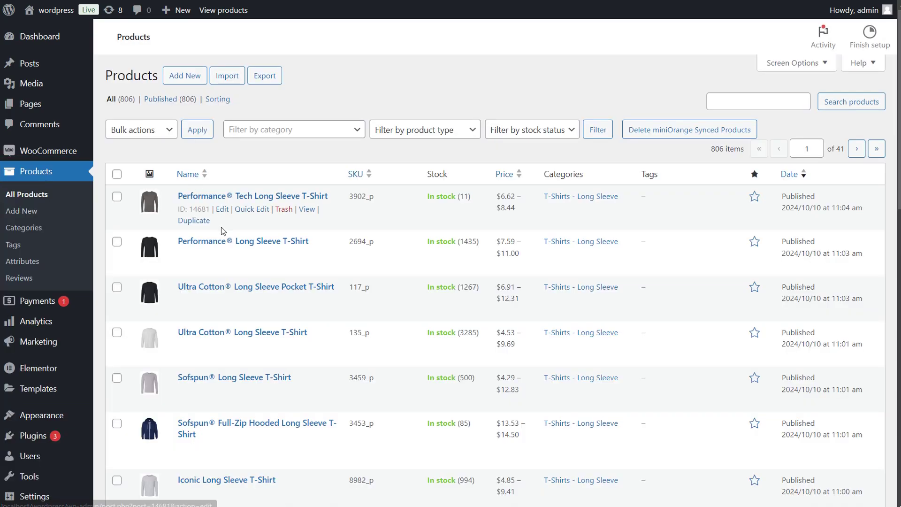
left_click(222, 210)
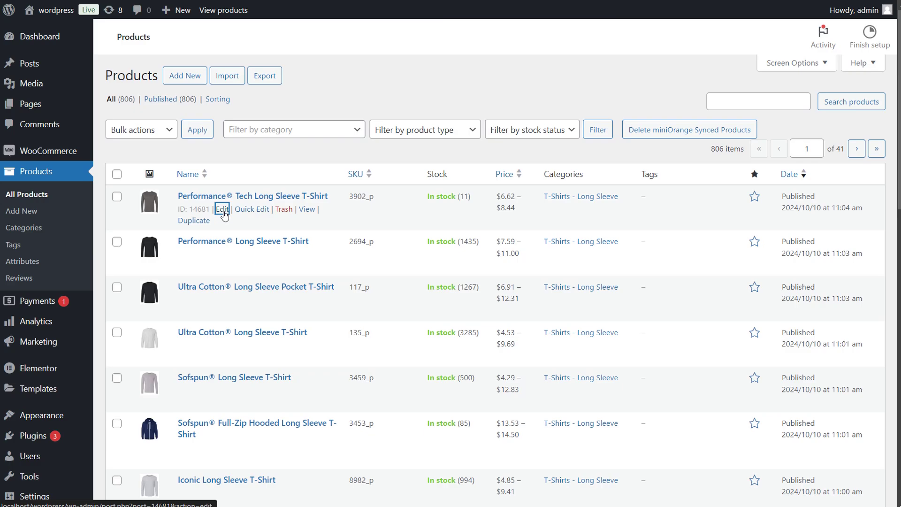
scroll(224, 214, "down", 2)
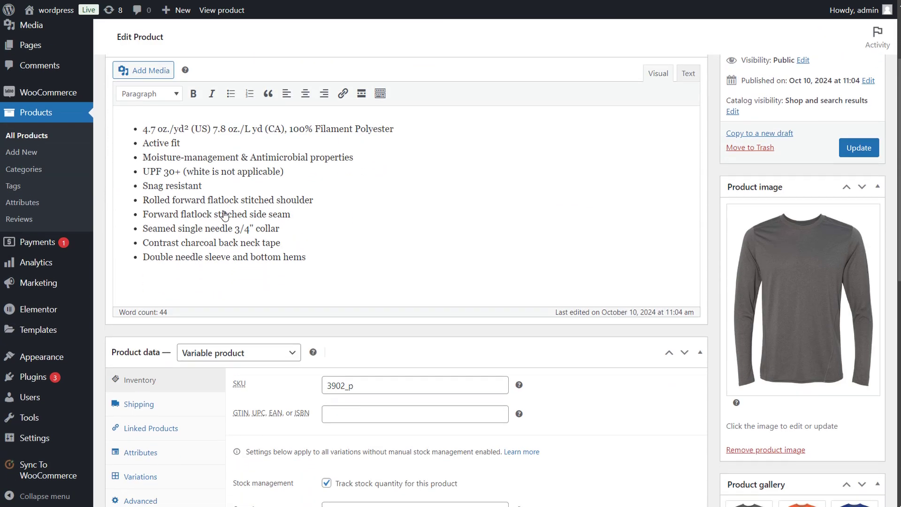
scroll(224, 214, "down", 2)
scroll(226, 216, "down", 2)
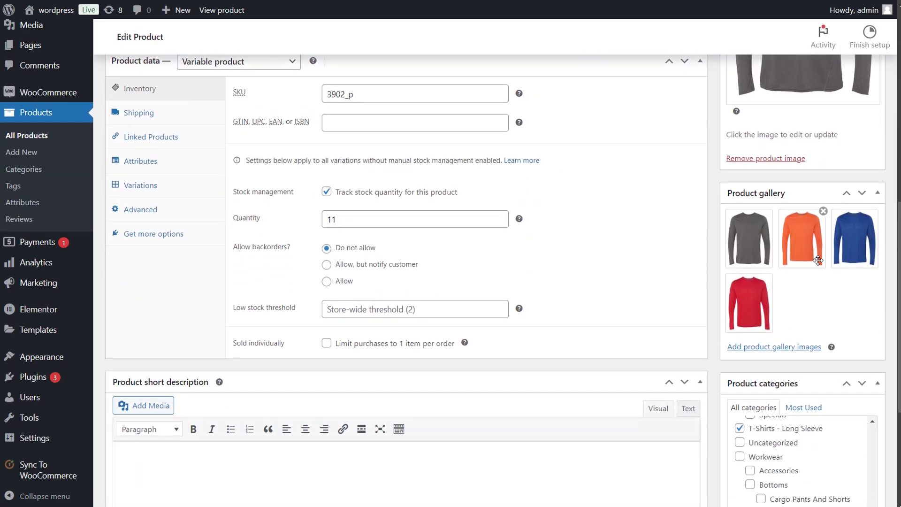
scroll(568, 280, "up", 1)
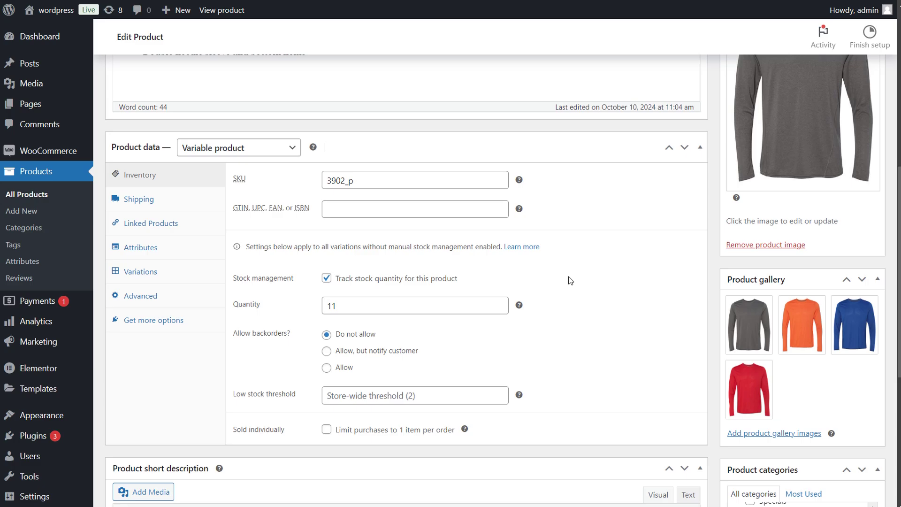
left_click(175, 279)
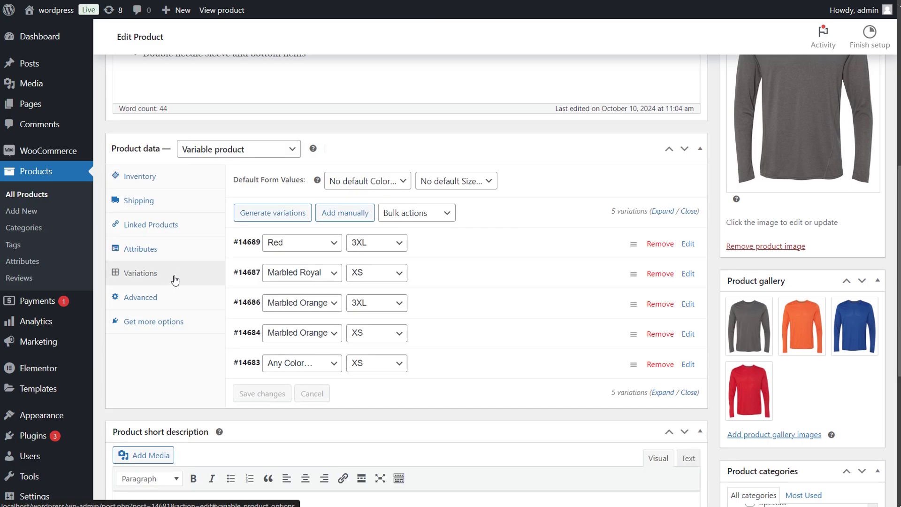
scroll(399, 339, "up", 1)
scroll(447, 279, "up", 4)
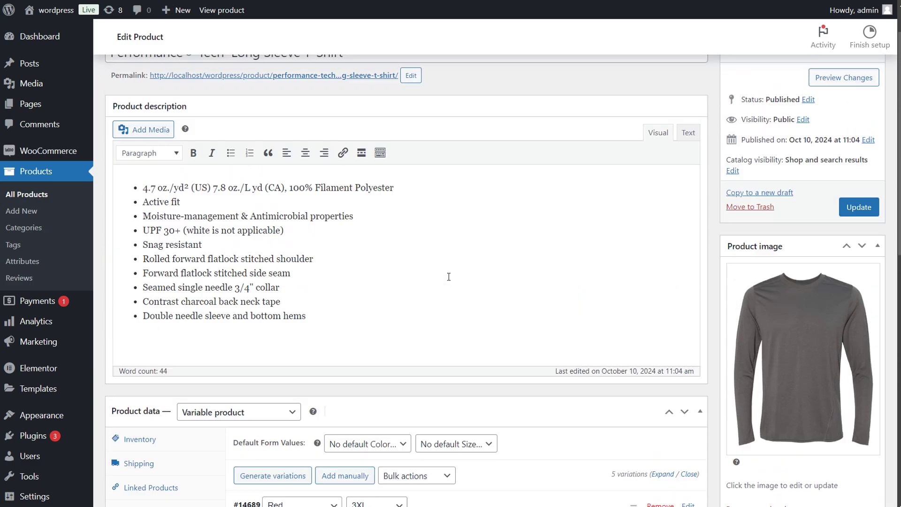
On the T-shirt's store page, select Marbled Orange in size 3XL ($8.44, 29 in stock)
left_click(380, 132)
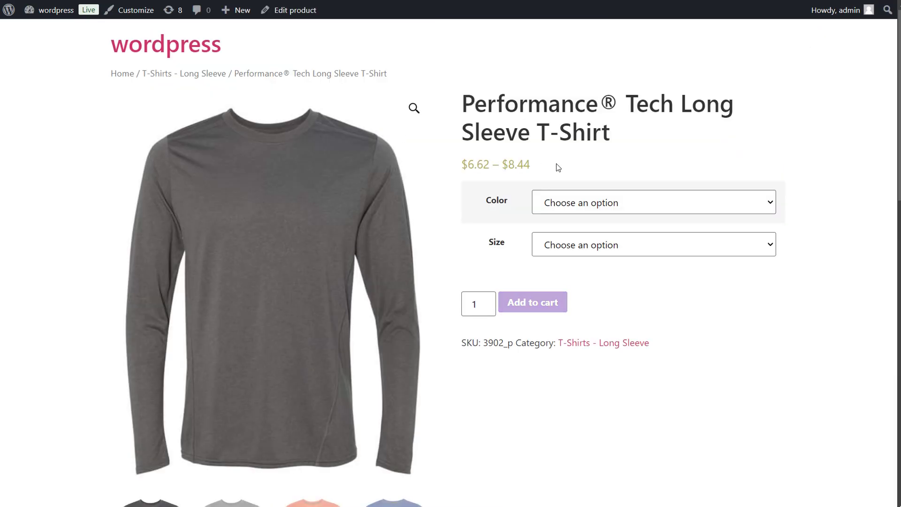
left_click(624, 202)
left_click(619, 239)
left_click(564, 244)
left_click(564, 281)
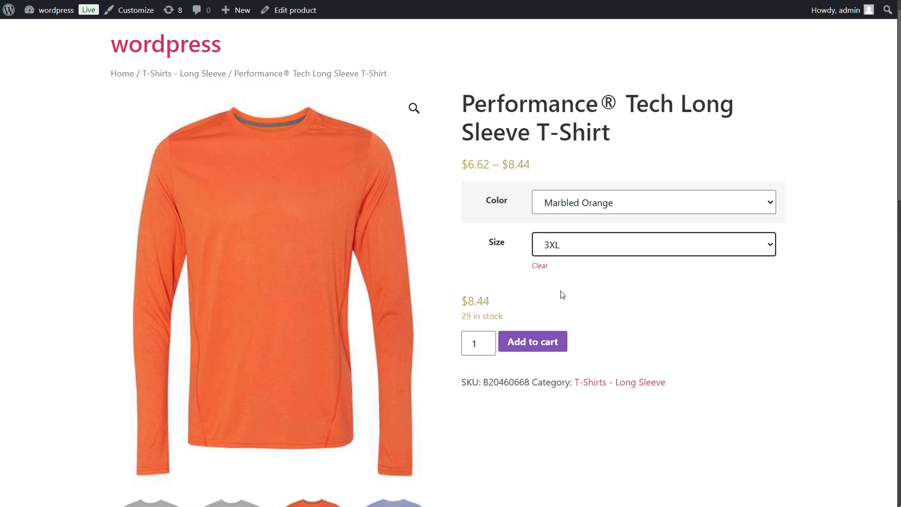
scroll(562, 294, "down", 2)
scroll(562, 295, "down", 2)
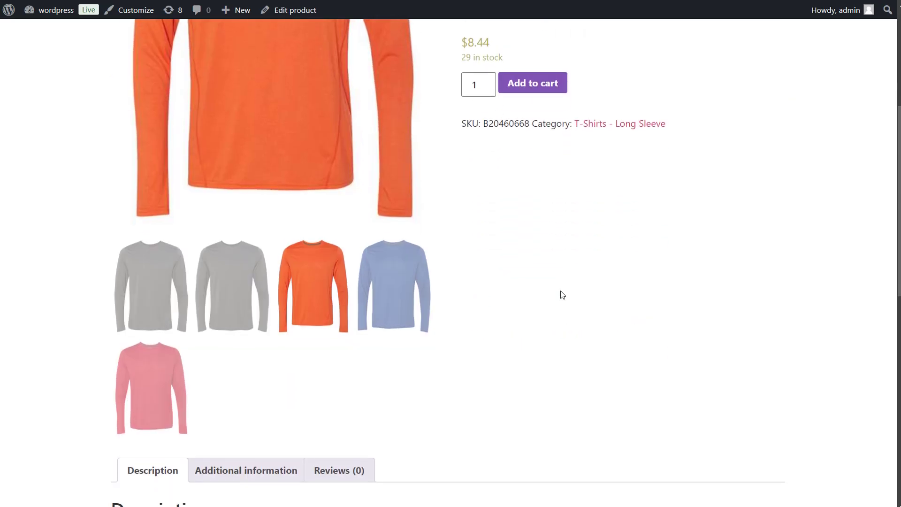